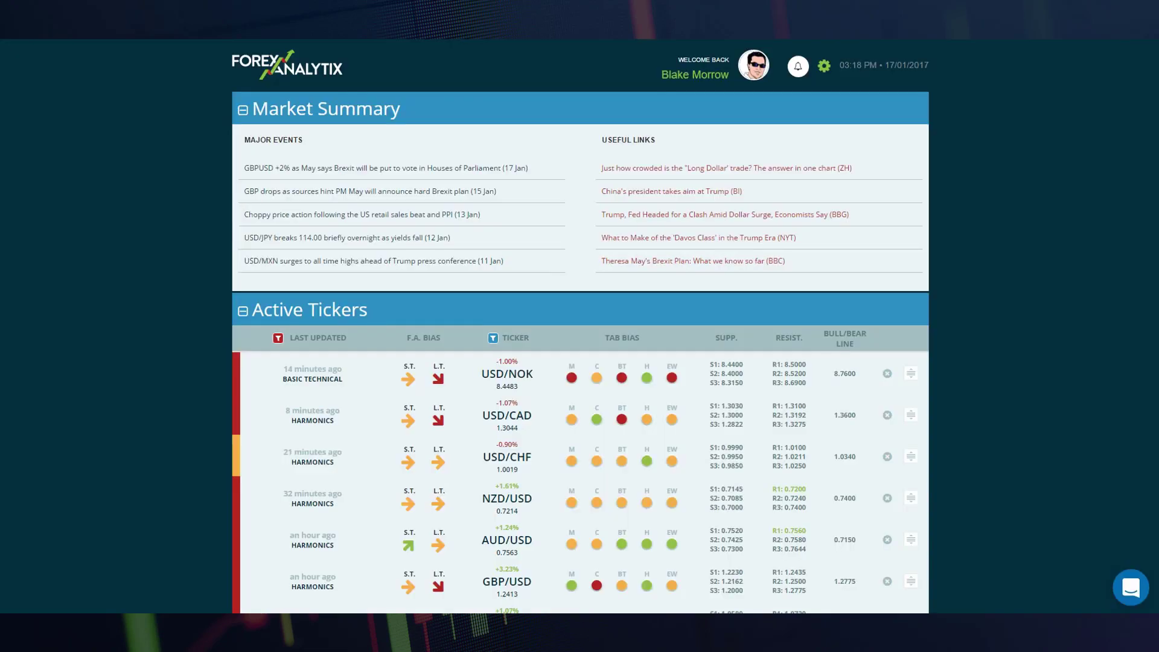
# - Scroll the Active Tickers list to EUR/GBP and open its Candlestick analysis page
pyautogui.scroll(-3, 579, 325)
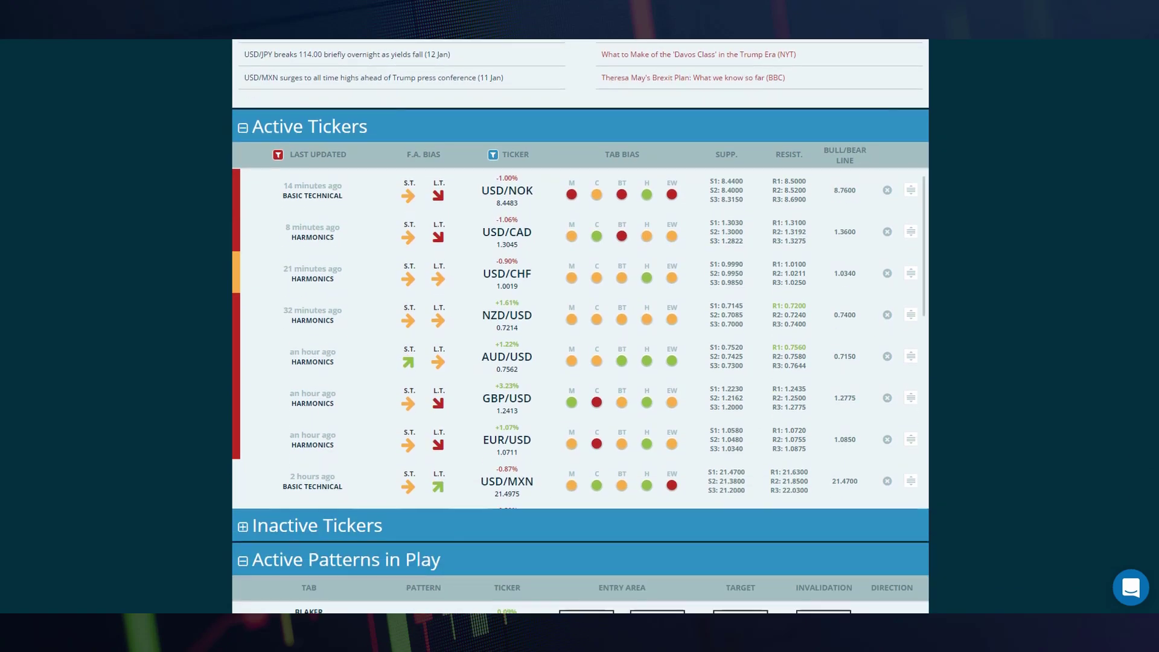
pyautogui.scroll(-3, 580, 338)
pyautogui.scroll(-3, 580, 338)
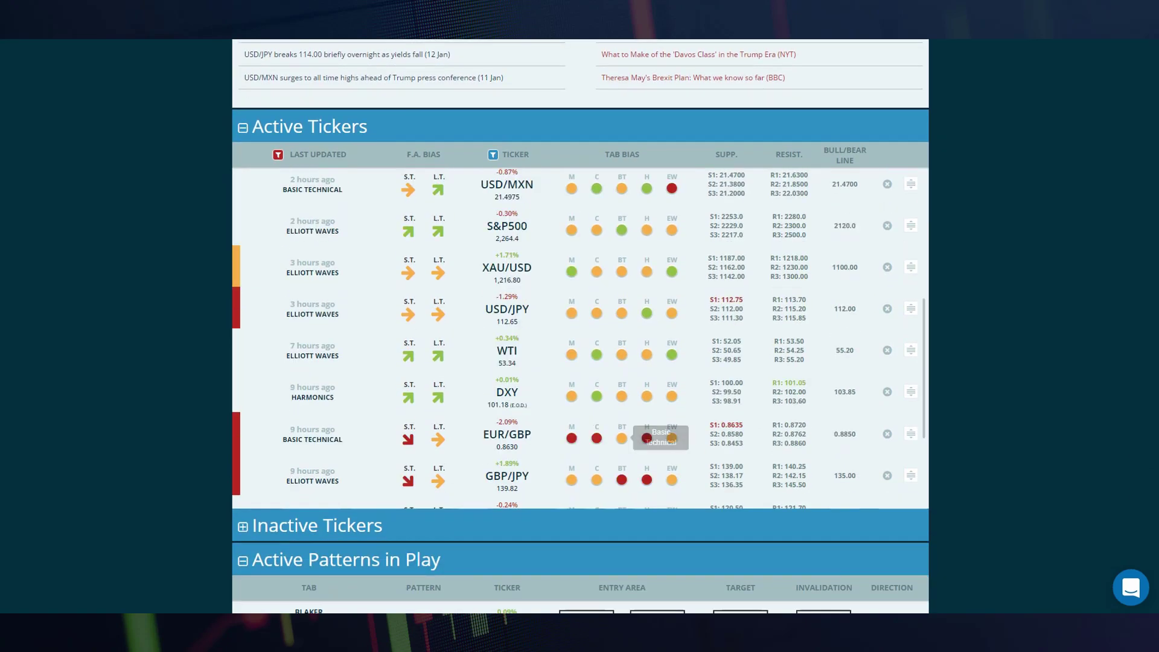
pyautogui.click(597, 438)
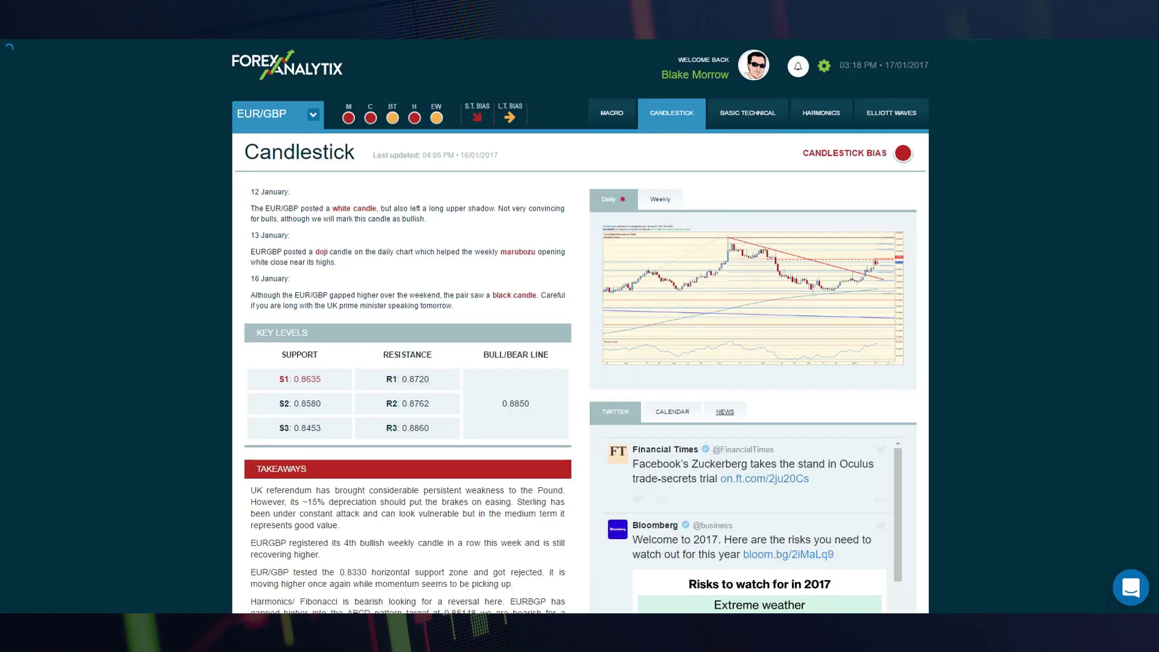
# - Open the EUR/GBP Basic Technical tab and enlarge its 4-hour chart image
pyautogui.click(744, 116)
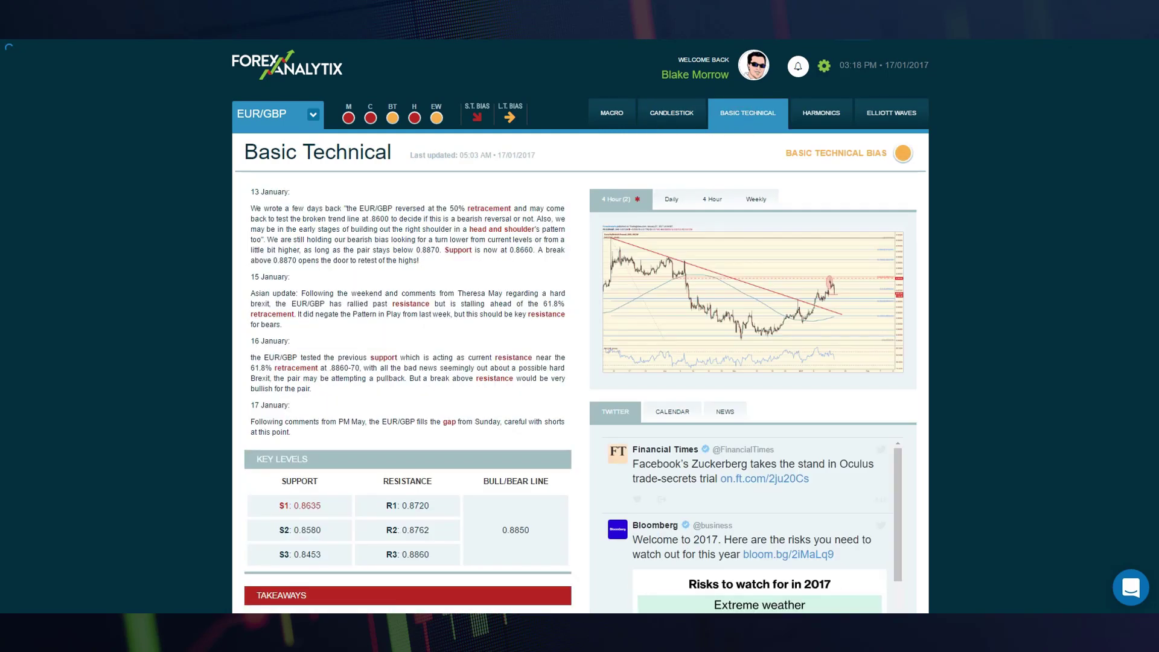
pyautogui.click(838, 329)
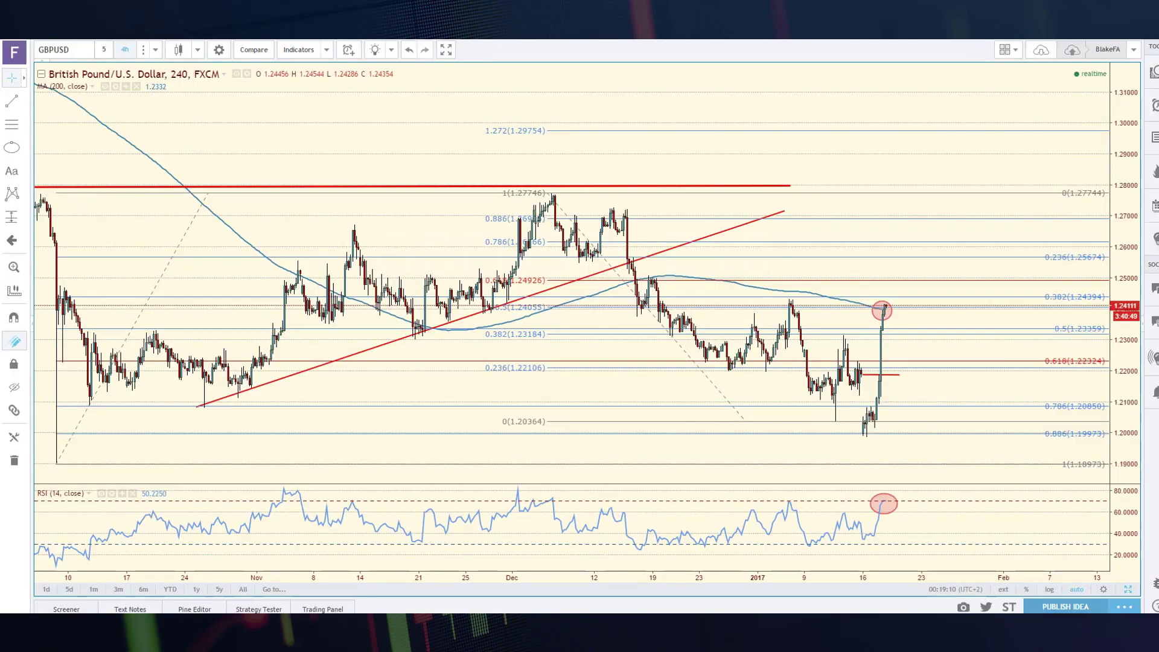
pyautogui.write('EURGBP')
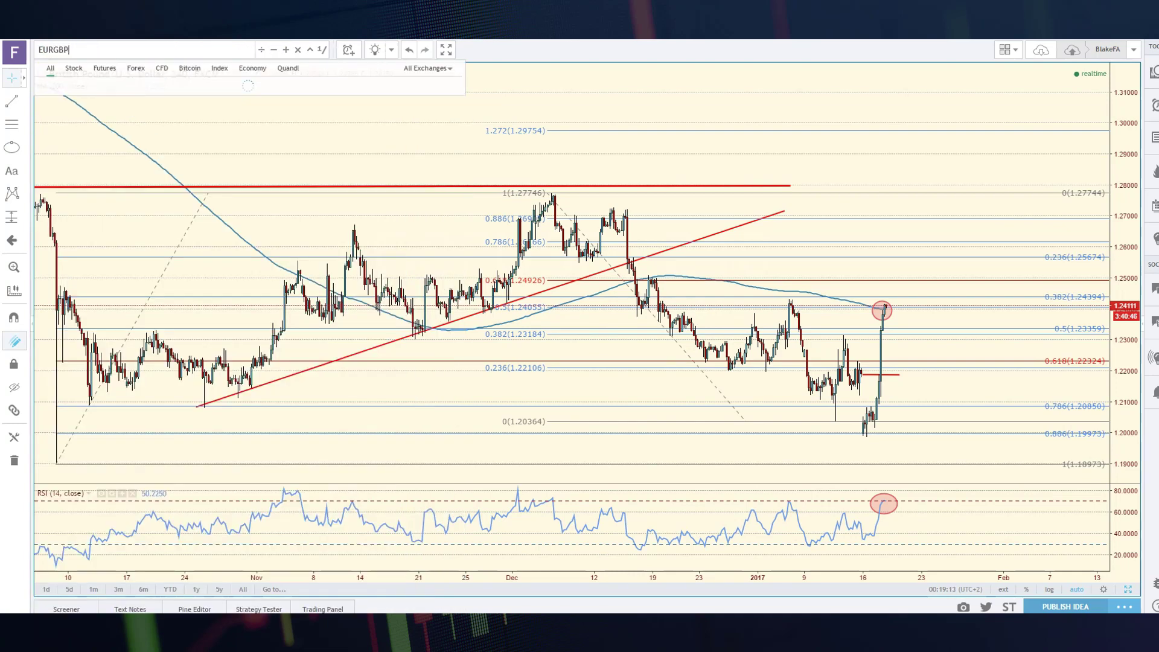
pyautogui.press('Return')
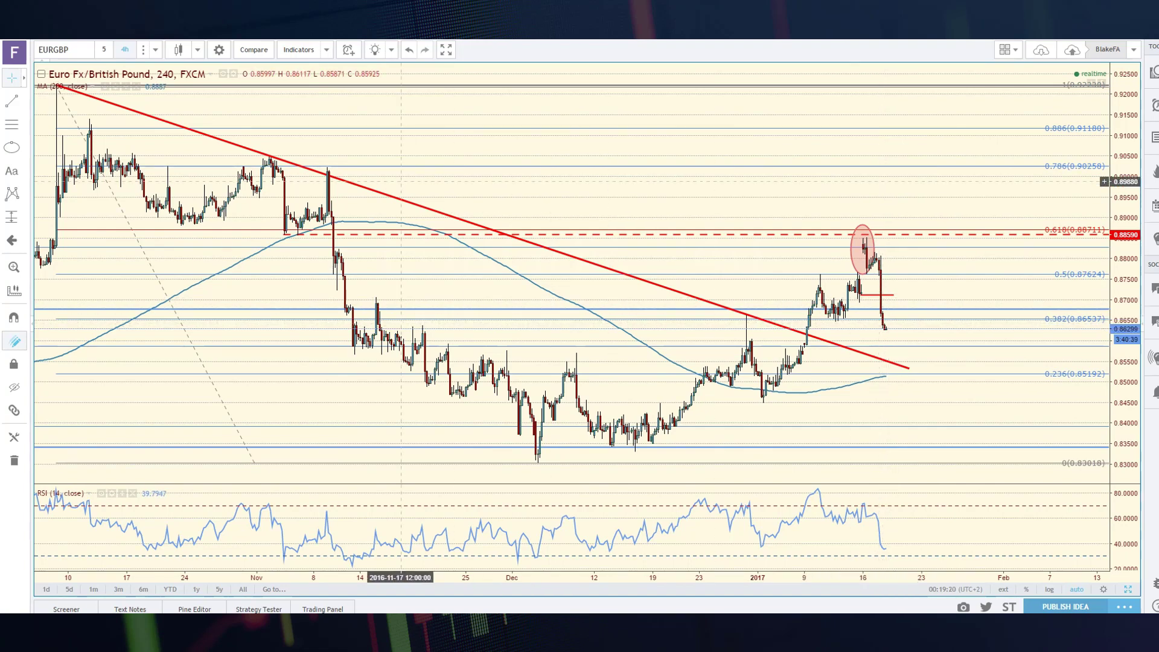
pyautogui.write('GBPUS')
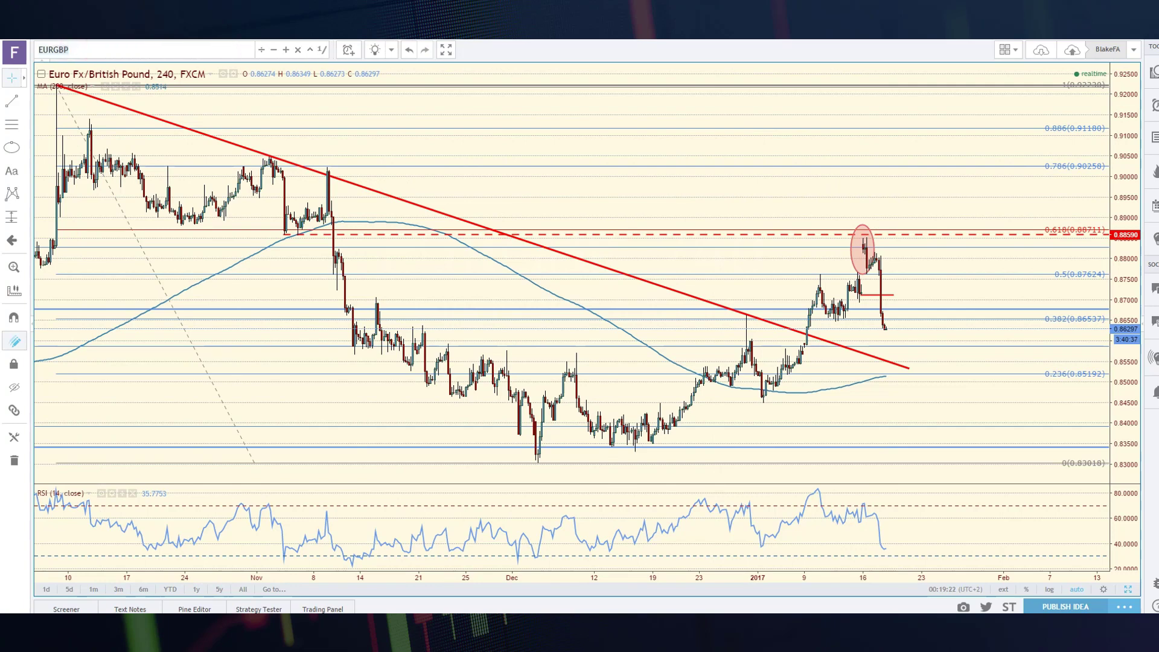
pyautogui.write('D')
pyautogui.press('Return')
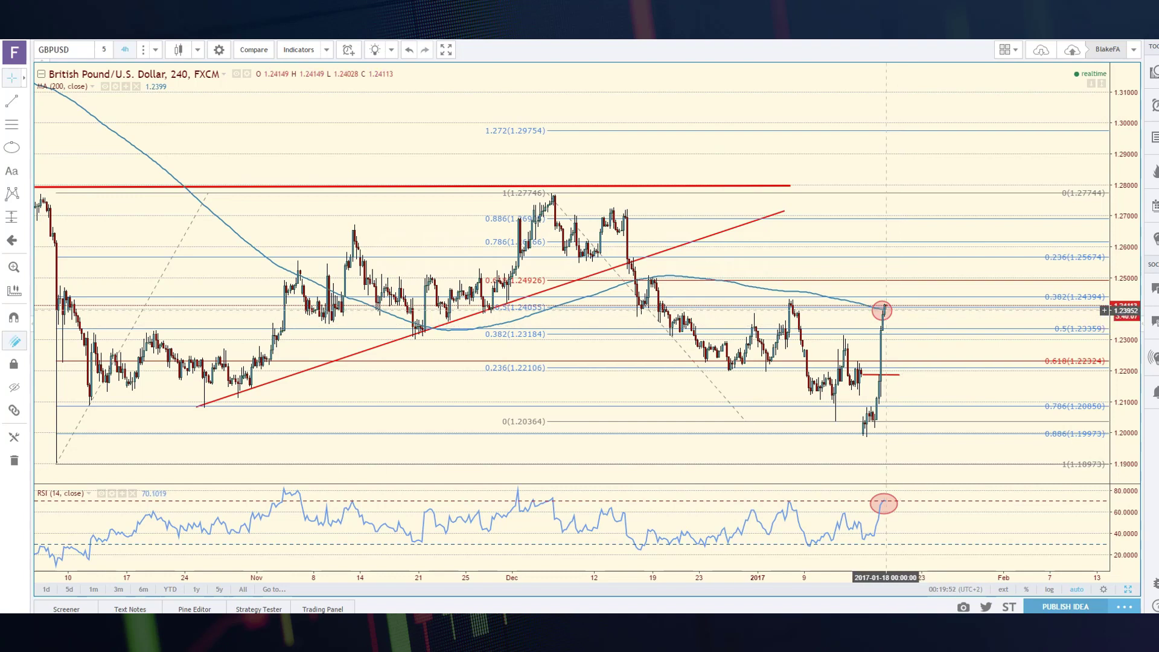
# - Load the GBPNZD chart from the symbol search
pyautogui.click(77, 48)
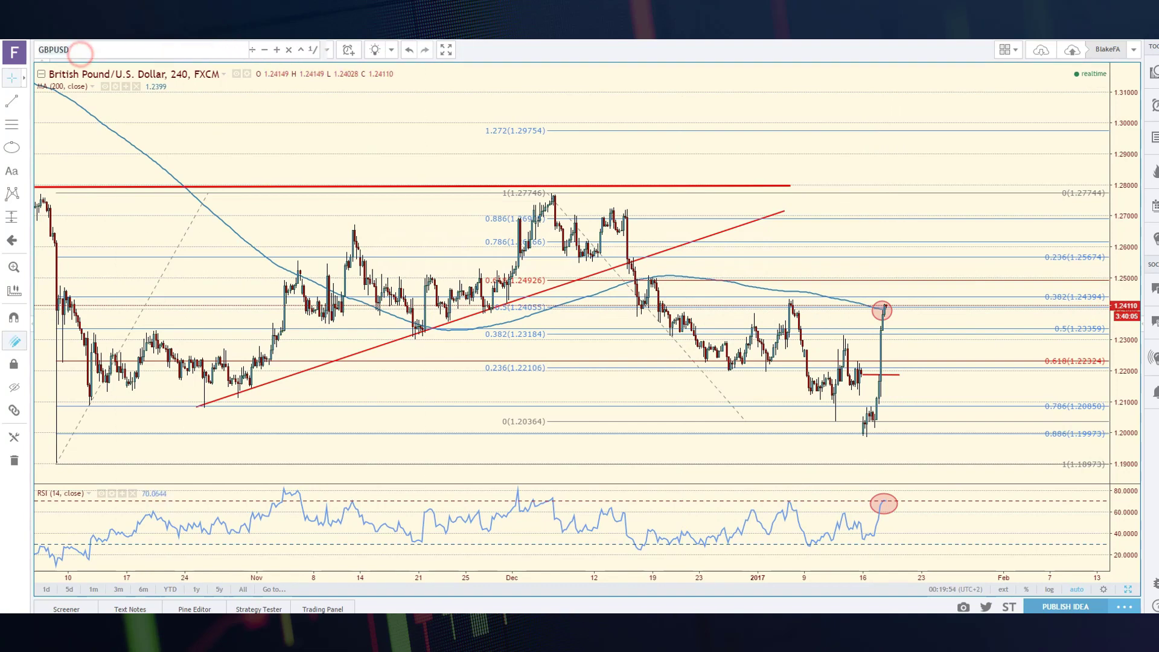
pyautogui.write('GBPNZD')
pyautogui.press('Return')
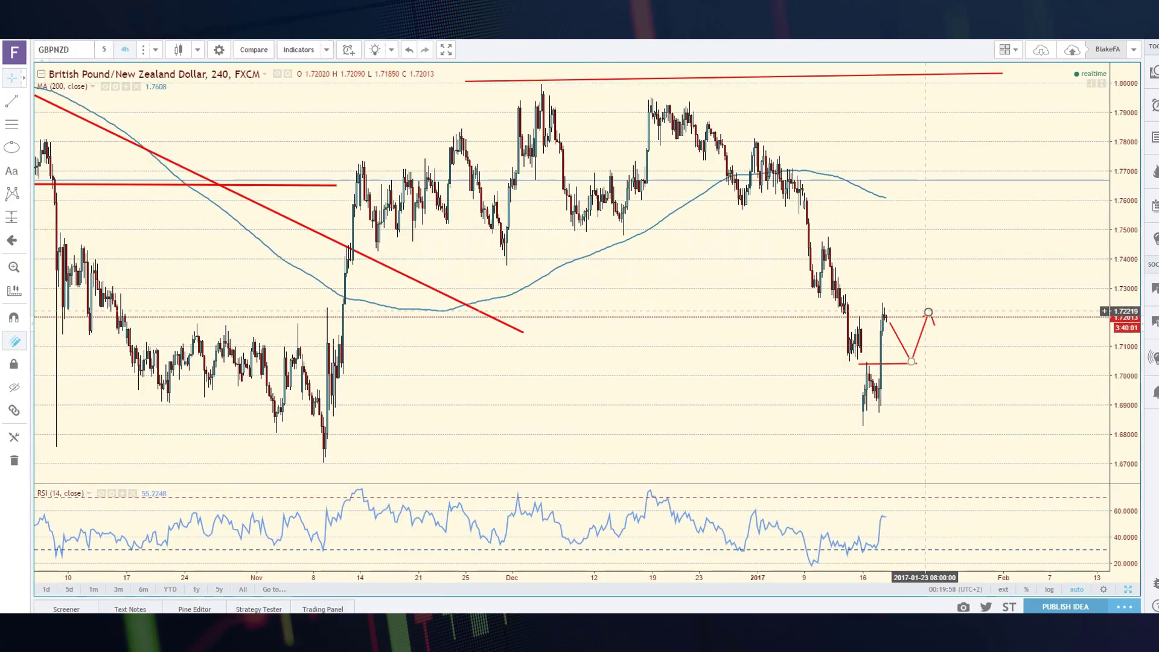
# - Delete the old red projected price-path line and its arrowhead, then zoom out
pyautogui.click(923, 316)
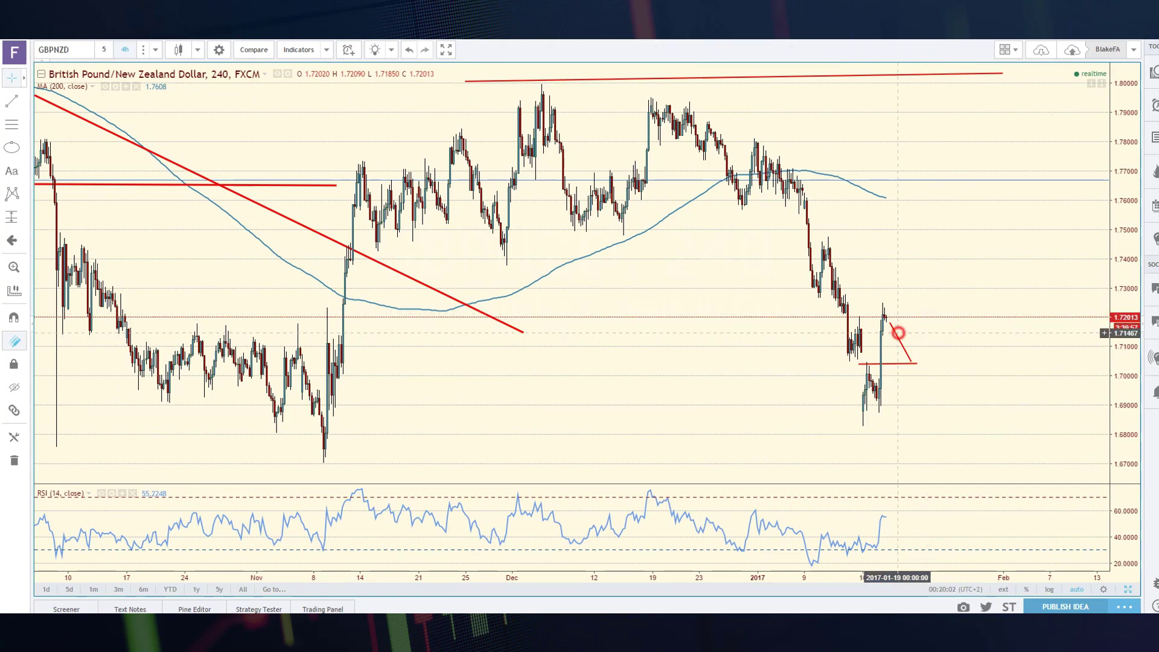
pyautogui.click(897, 336)
pyautogui.scroll(-5, 881, 350)
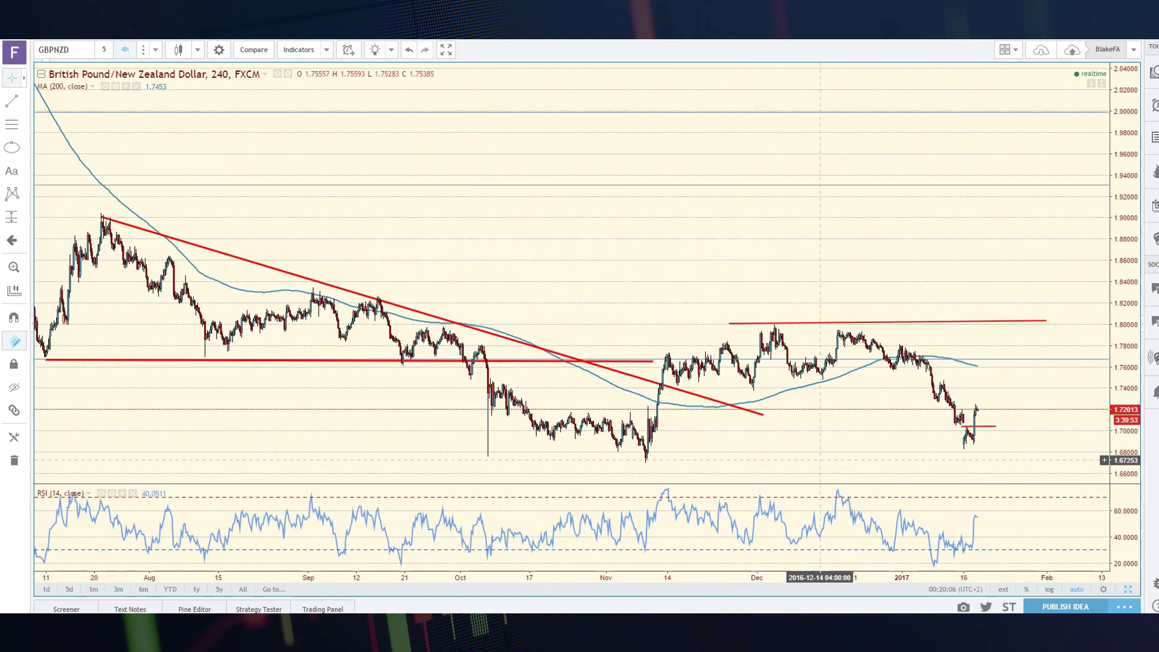
pyautogui.click(125, 50)
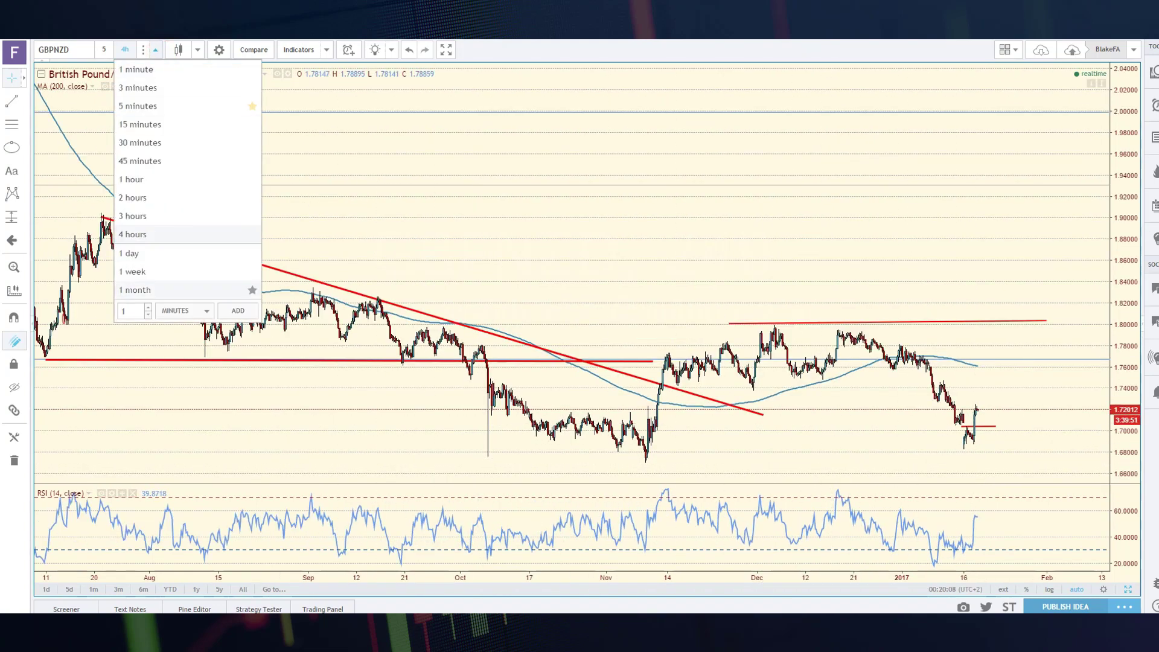
# - On the daily chart, draw a support line along the 1.676 lows and extend the resistance line right
pyautogui.click(181, 253)
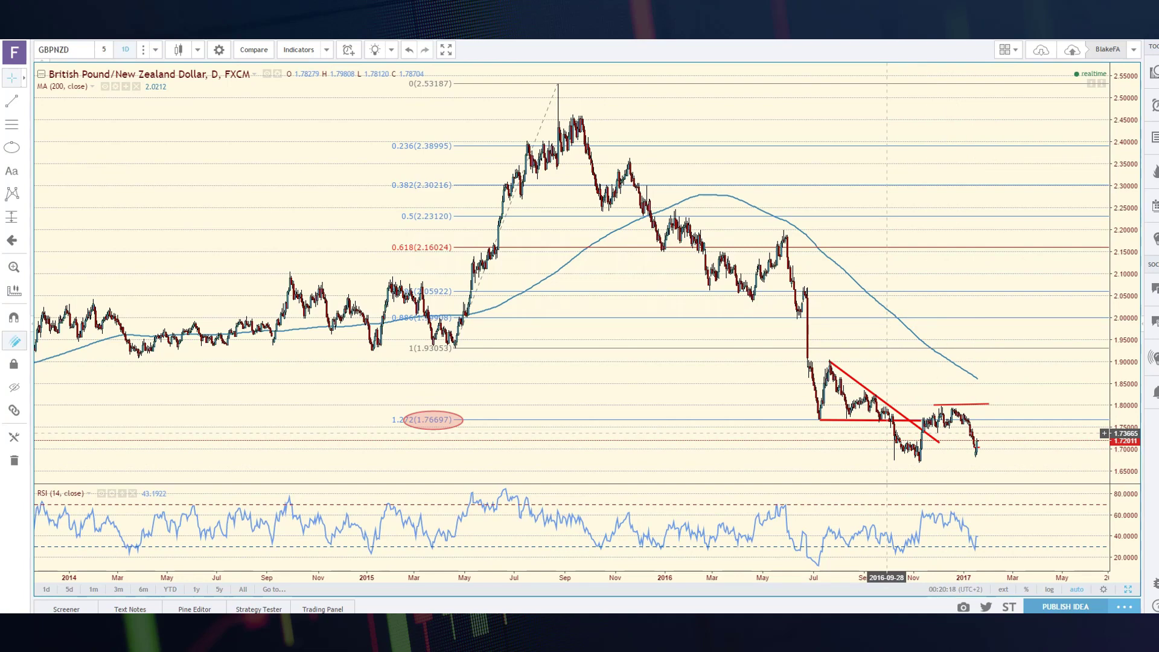
pyautogui.click(12, 100)
pyautogui.click(953, 457)
pyautogui.click(883, 459)
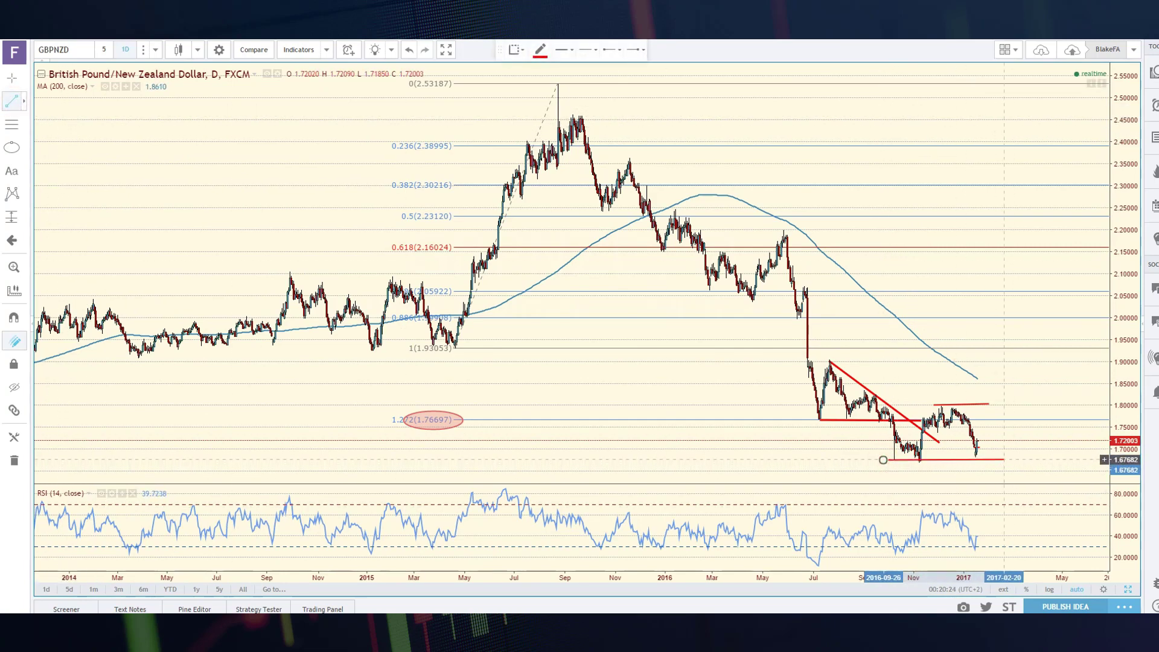
pyautogui.click(1003, 460)
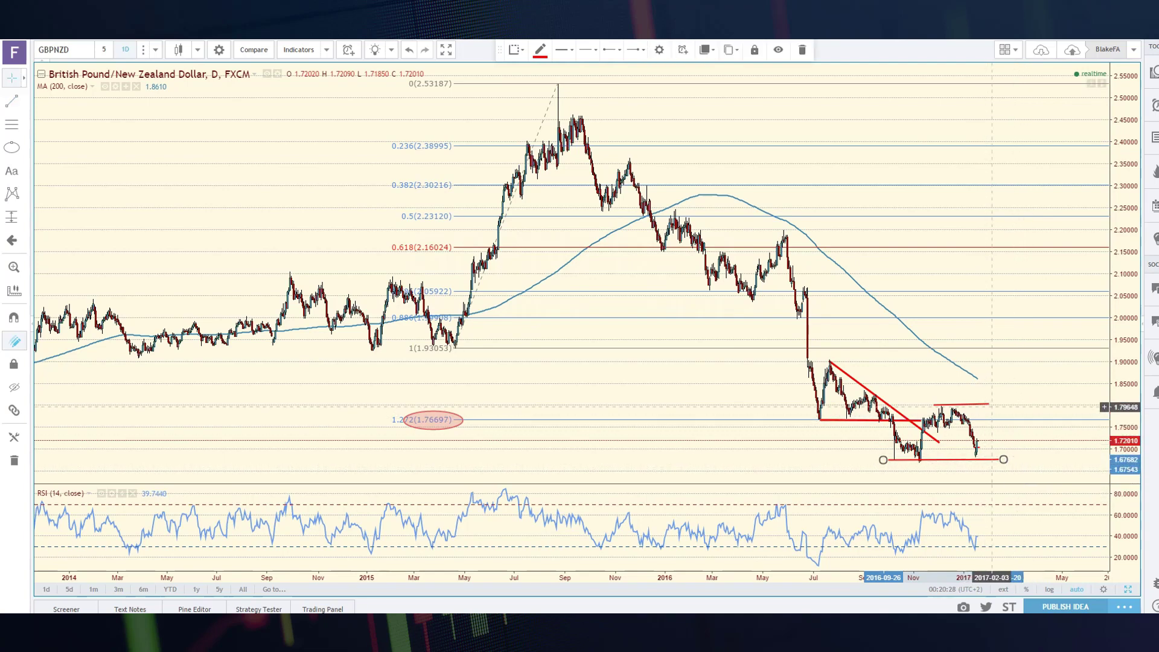
pyautogui.moveTo(989, 404); pyautogui.dragTo(994, 404)
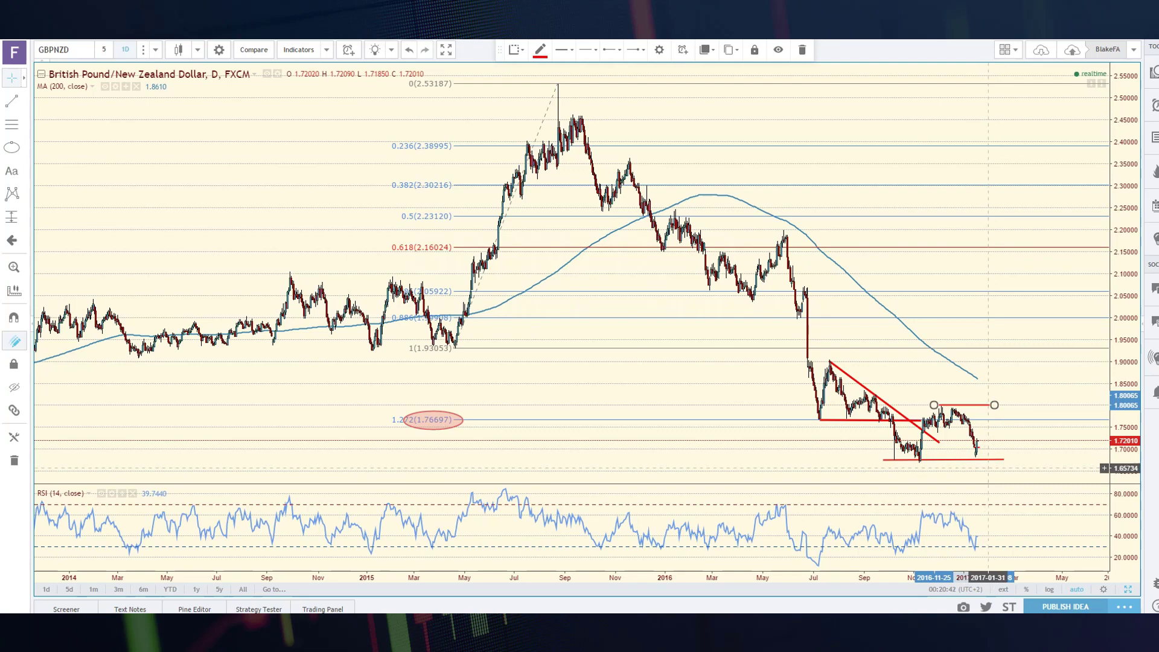
pyautogui.scroll(3, 992, 461)
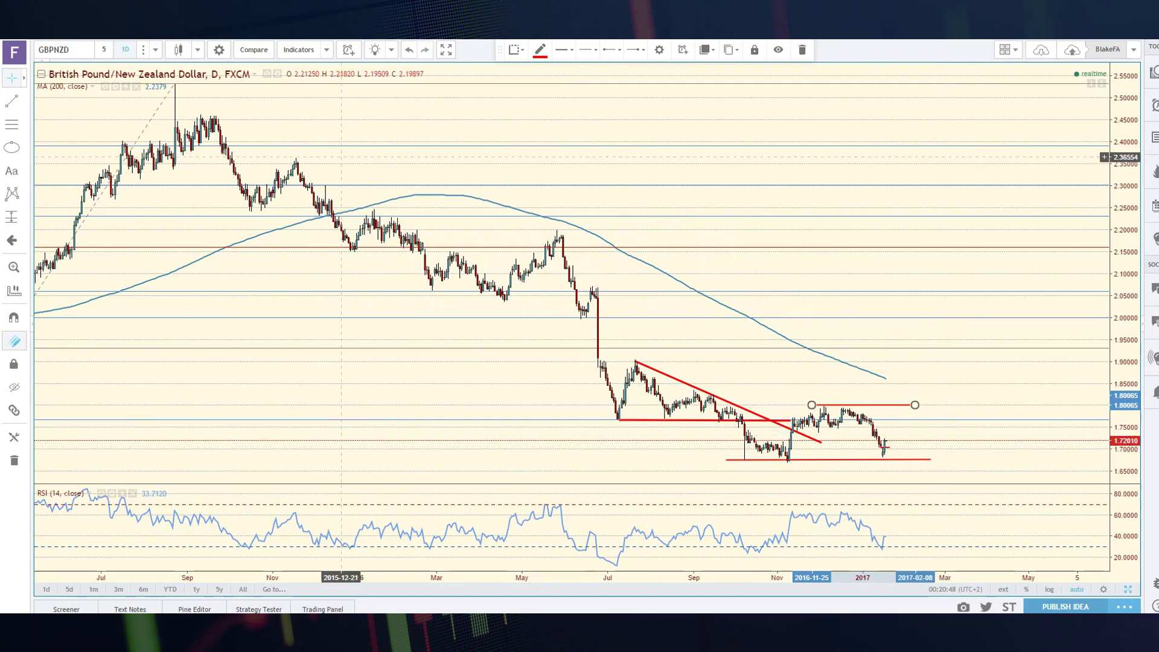
# - On the 4-hour chart, draw an arrowed projected path dipping to 1.705 then rising toward 1.72
pyautogui.click(155, 50)
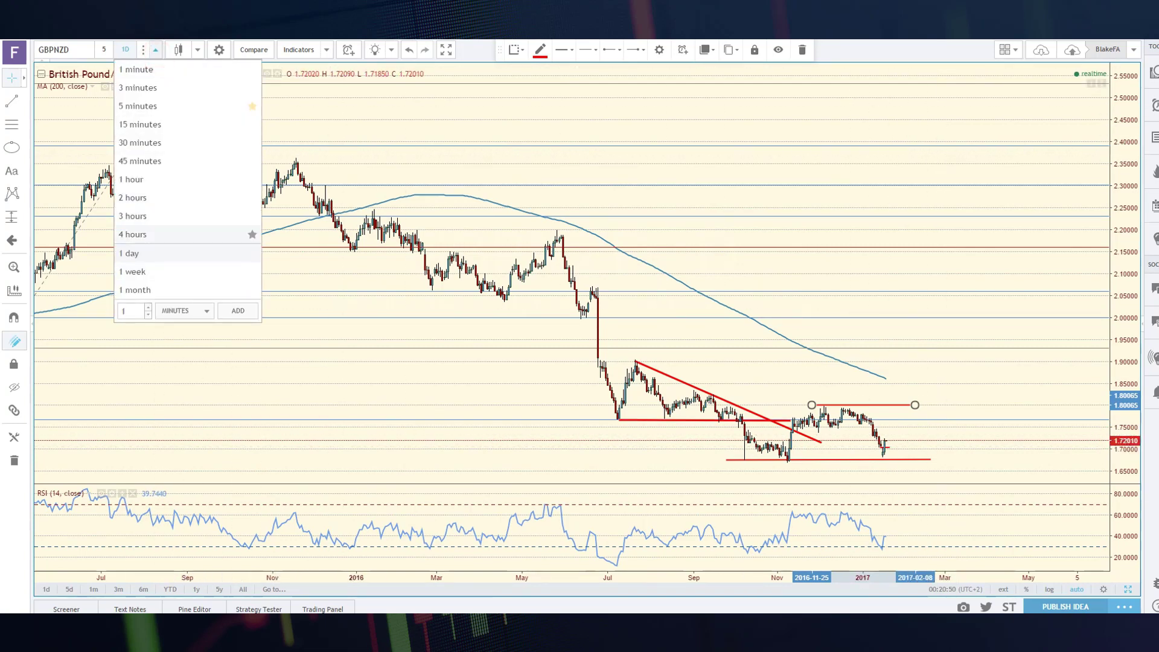
pyautogui.click(216, 230)
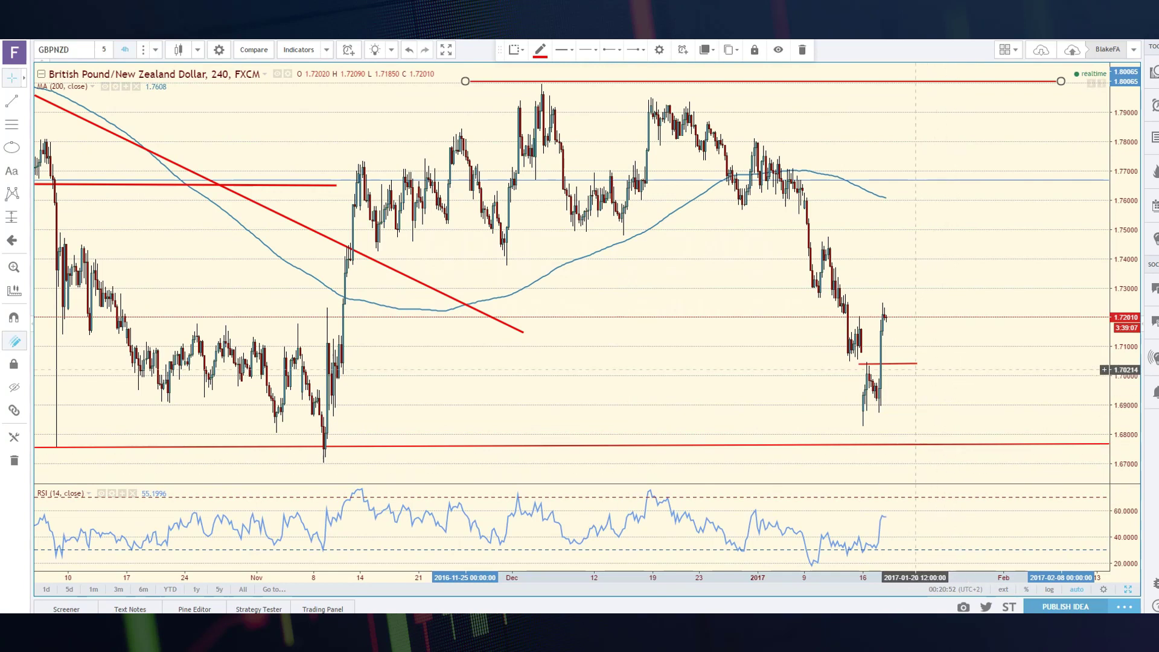
pyautogui.click(12, 101)
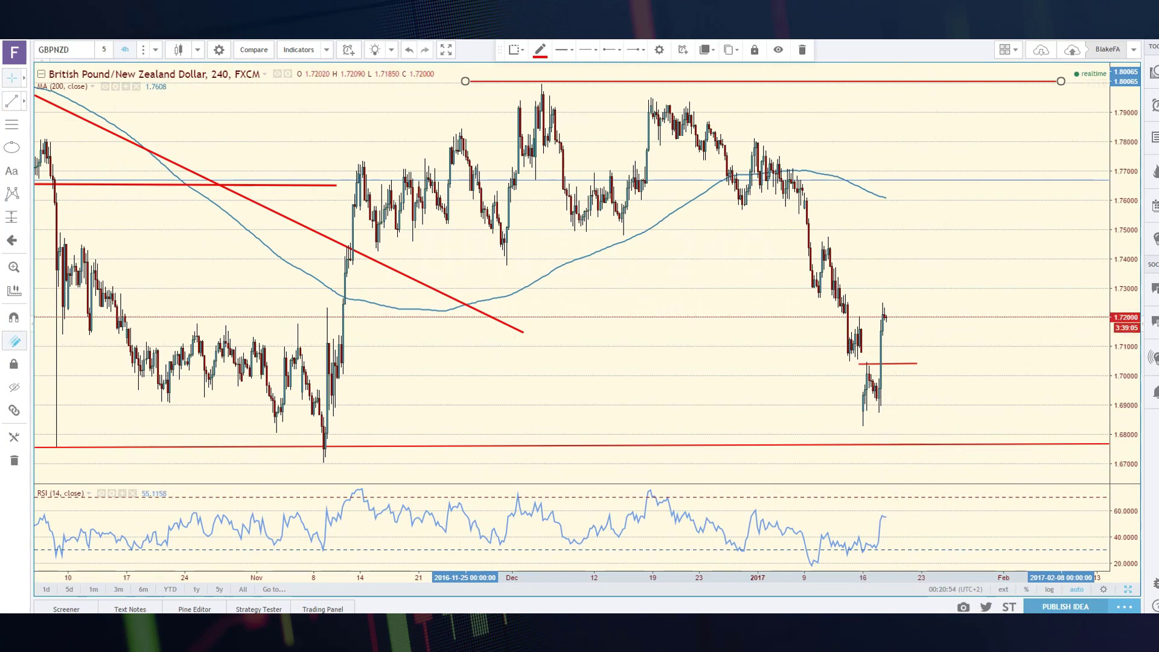
pyautogui.click(890, 323)
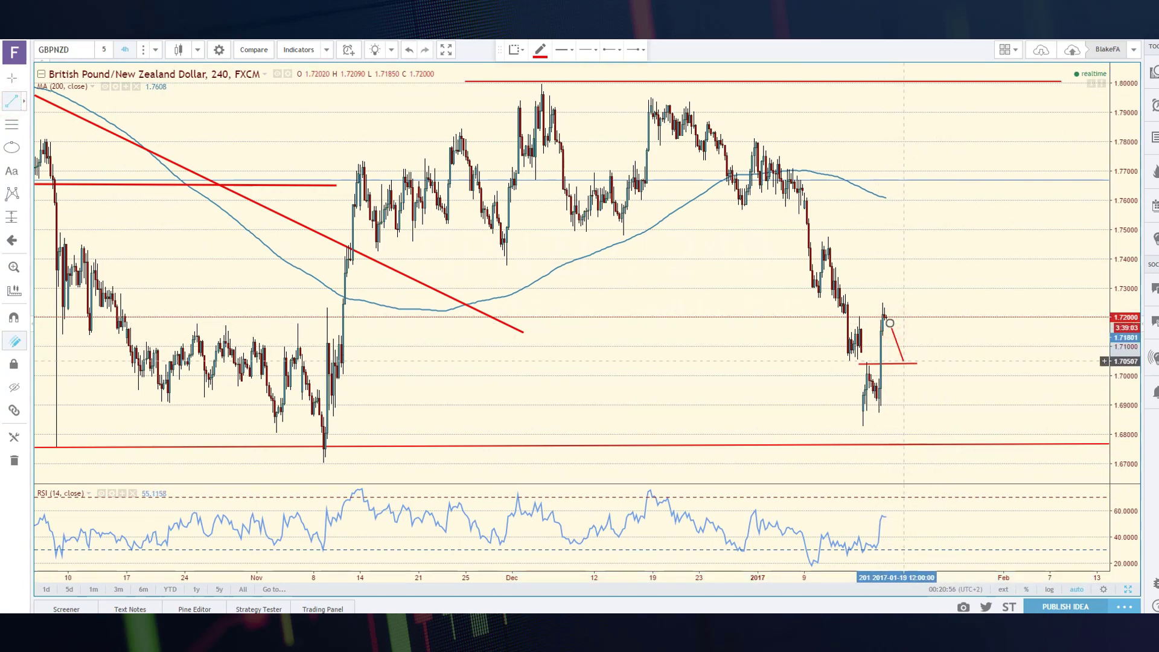
pyautogui.click(905, 364)
pyautogui.click(928, 312)
pyautogui.click(928, 313)
pyautogui.click(929, 331)
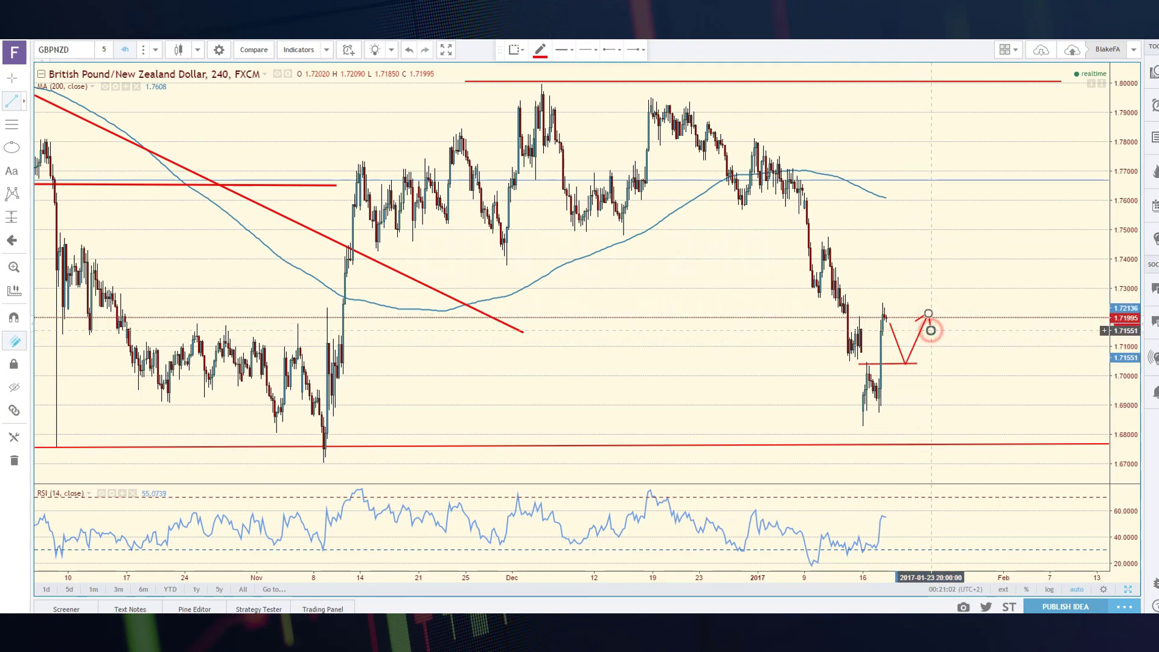
pyautogui.click(11, 124)
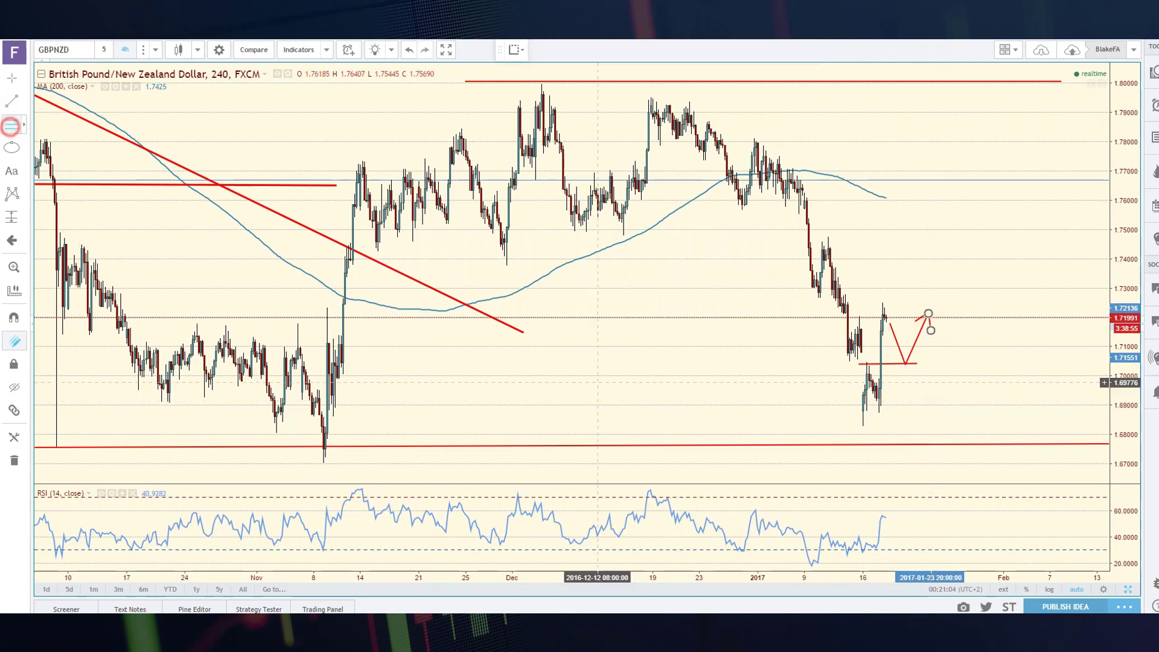
# - Draw a Fibonacci retracement from the 1.6825 swing low to the 1.7253 high, then close the chart lightbox
pyautogui.click(862, 426)
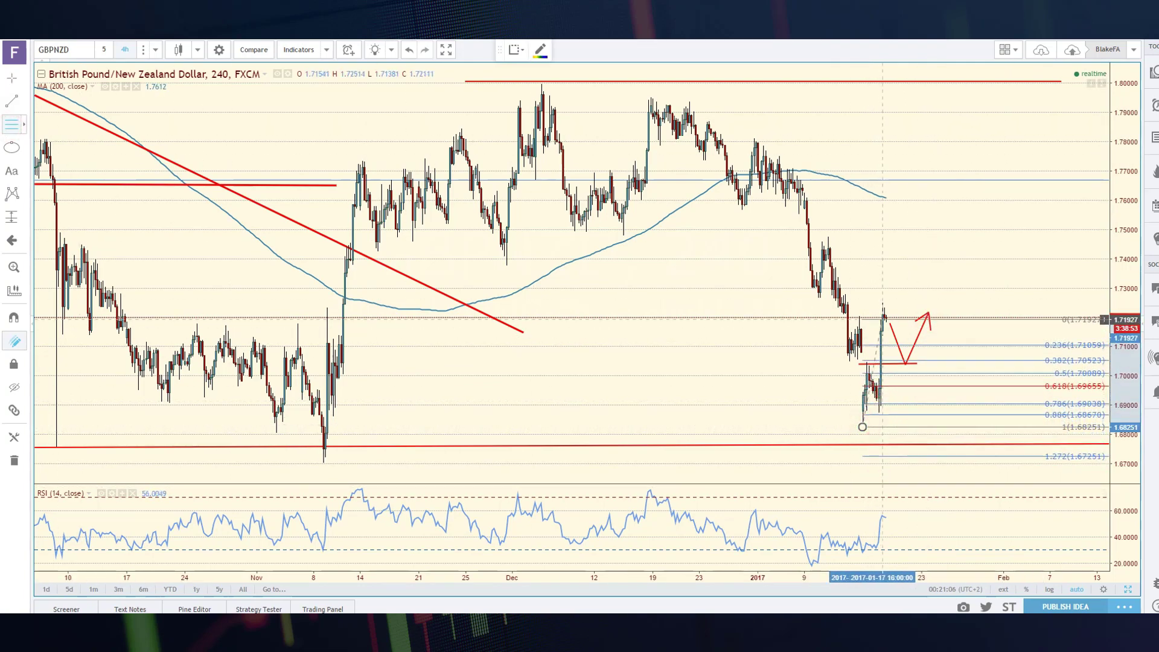
pyautogui.click(883, 301)
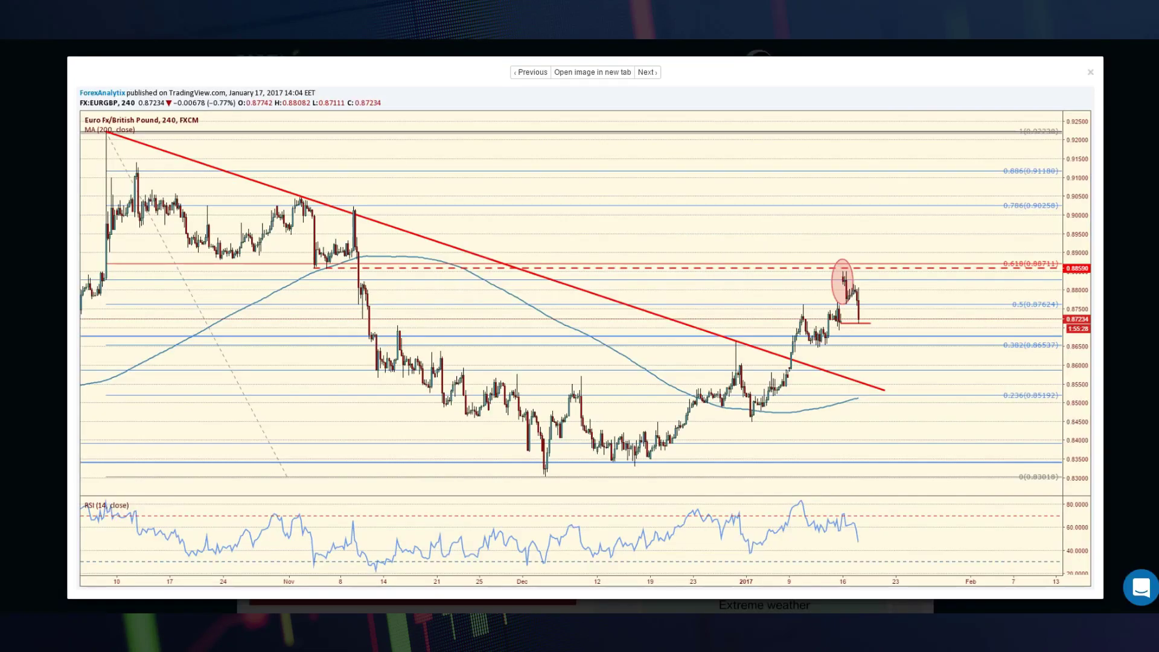
pyautogui.click(1090, 72)
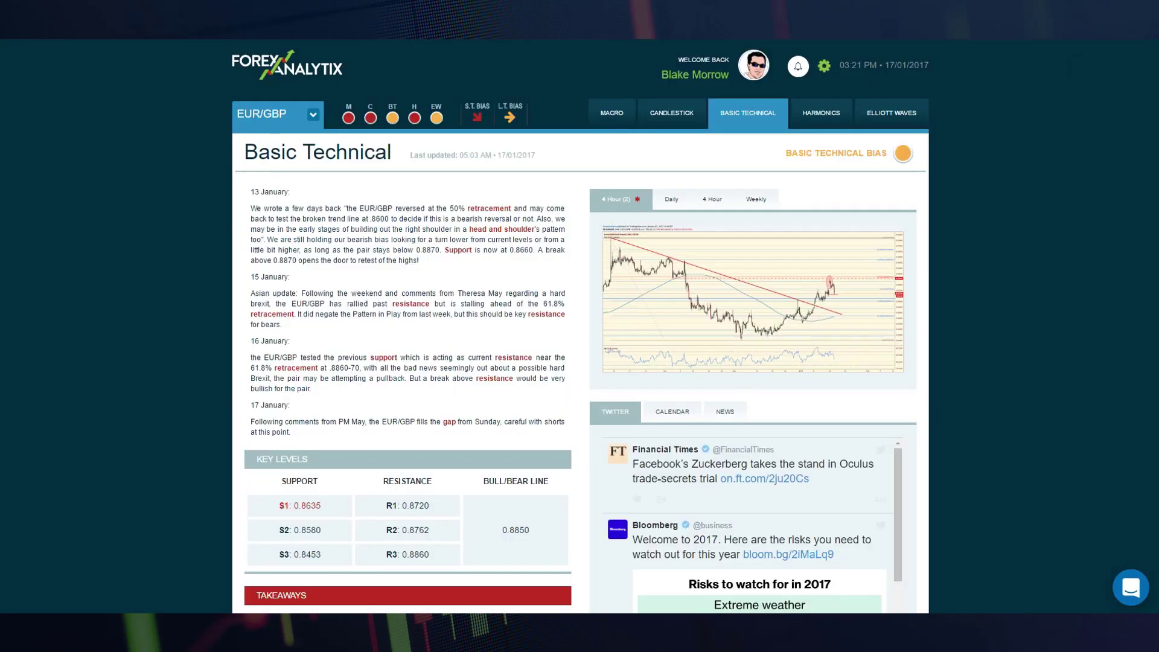